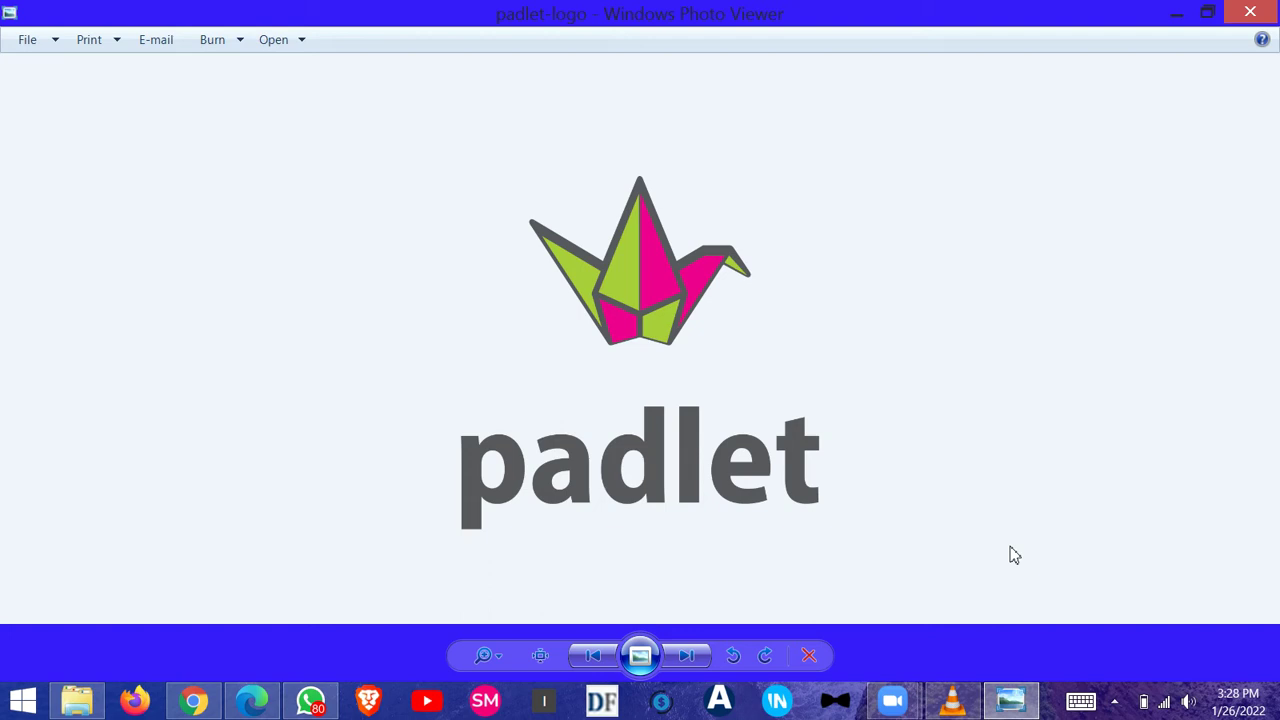
# Advance to the 'A Blank Wall to Post' slide and open the padlet.com wall link from the Zoom chat
pyautogui.press('Right')
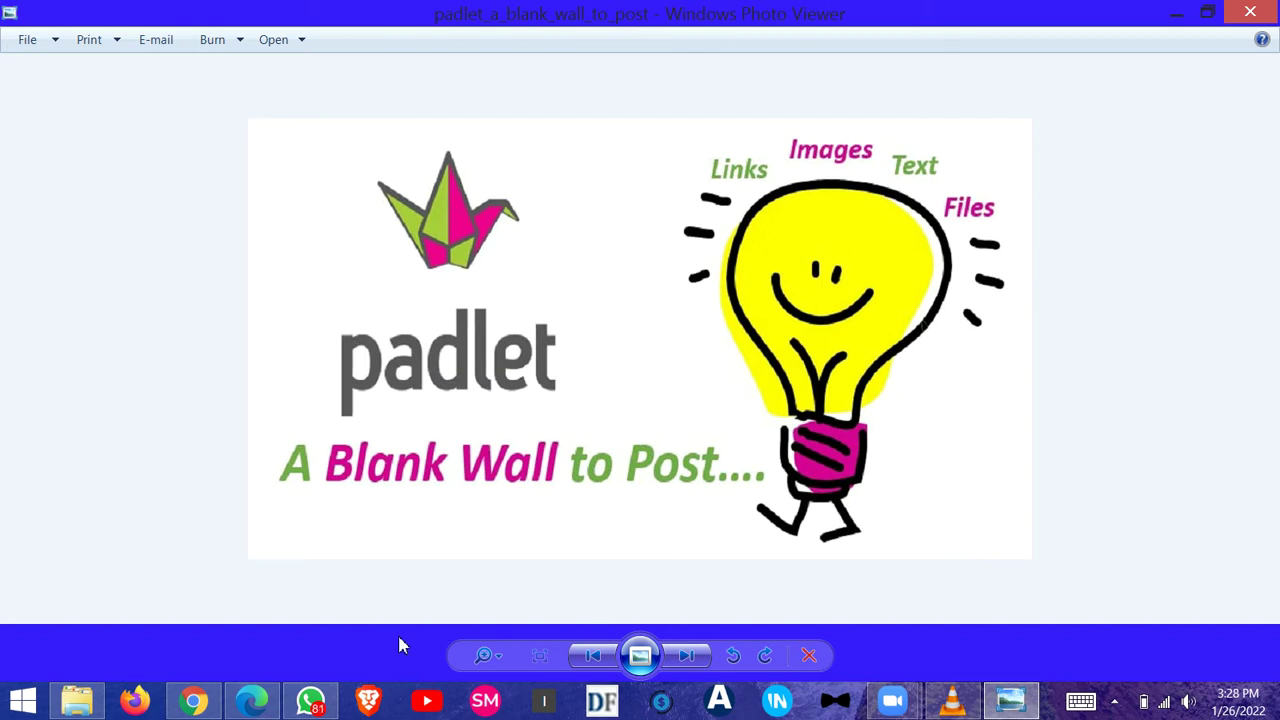
pyautogui.click(310, 700)
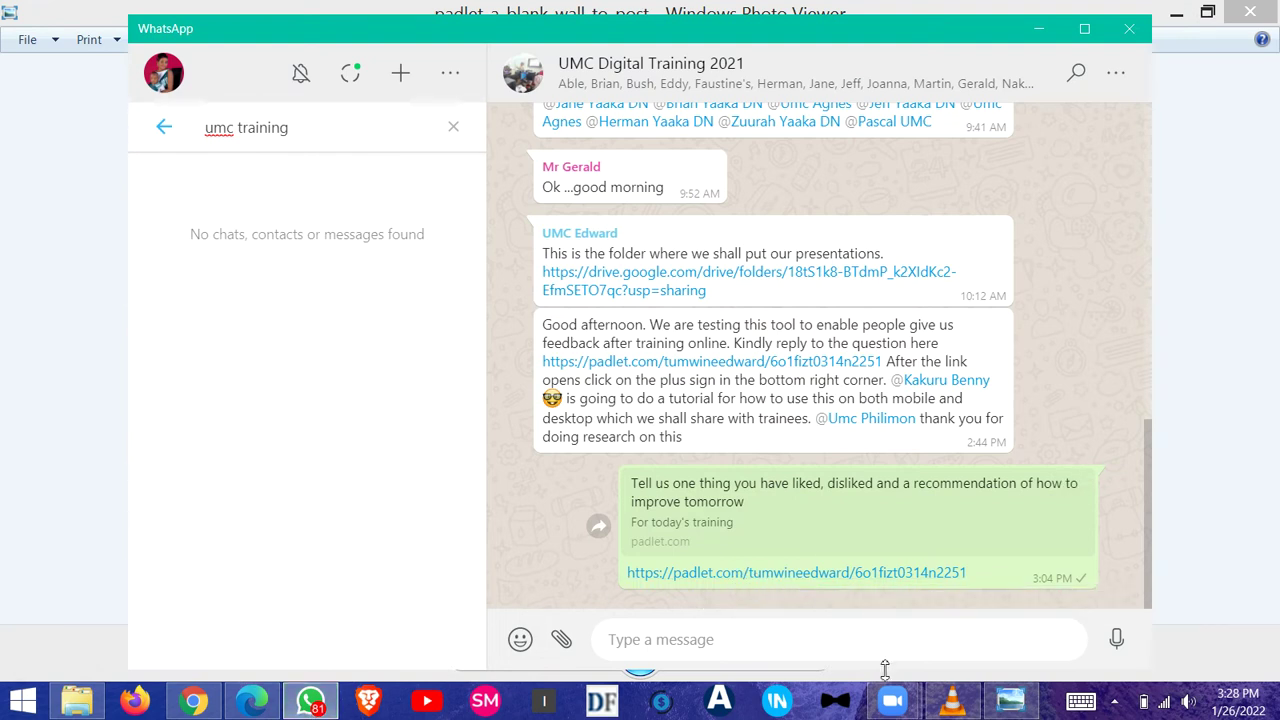
pyautogui.moveTo(902, 714)
pyautogui.click(934, 606)
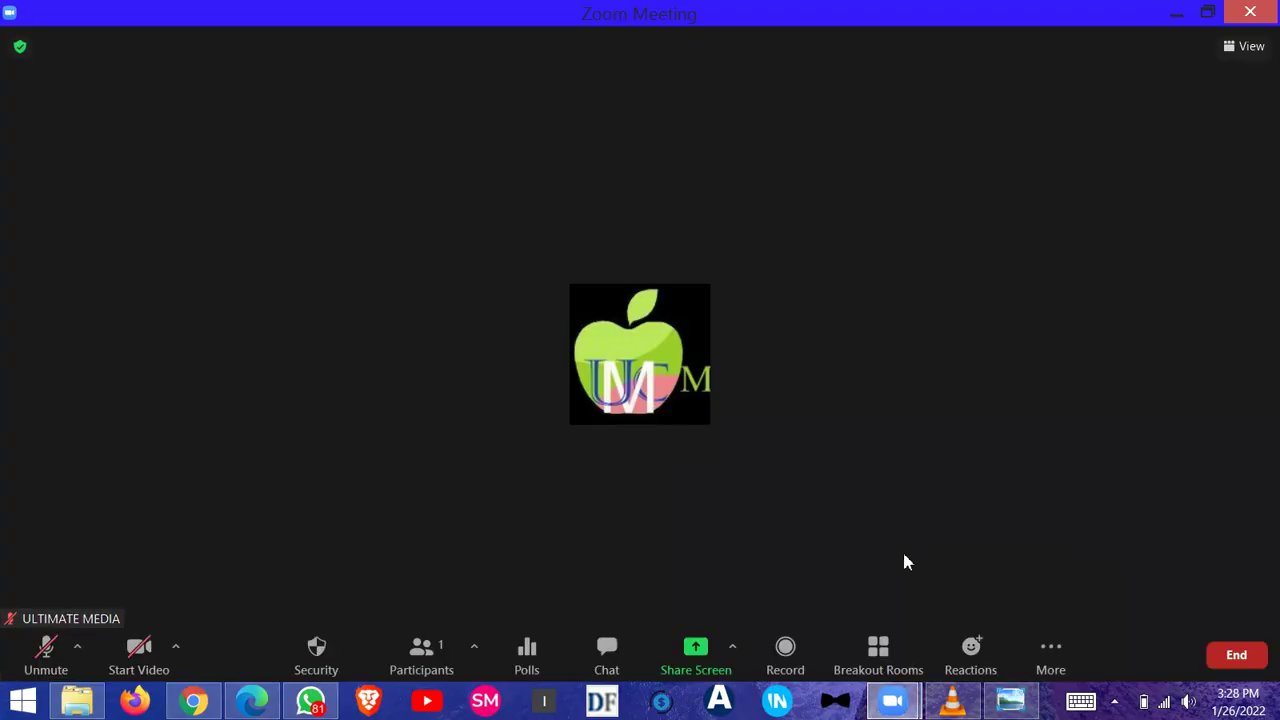
pyautogui.click(606, 650)
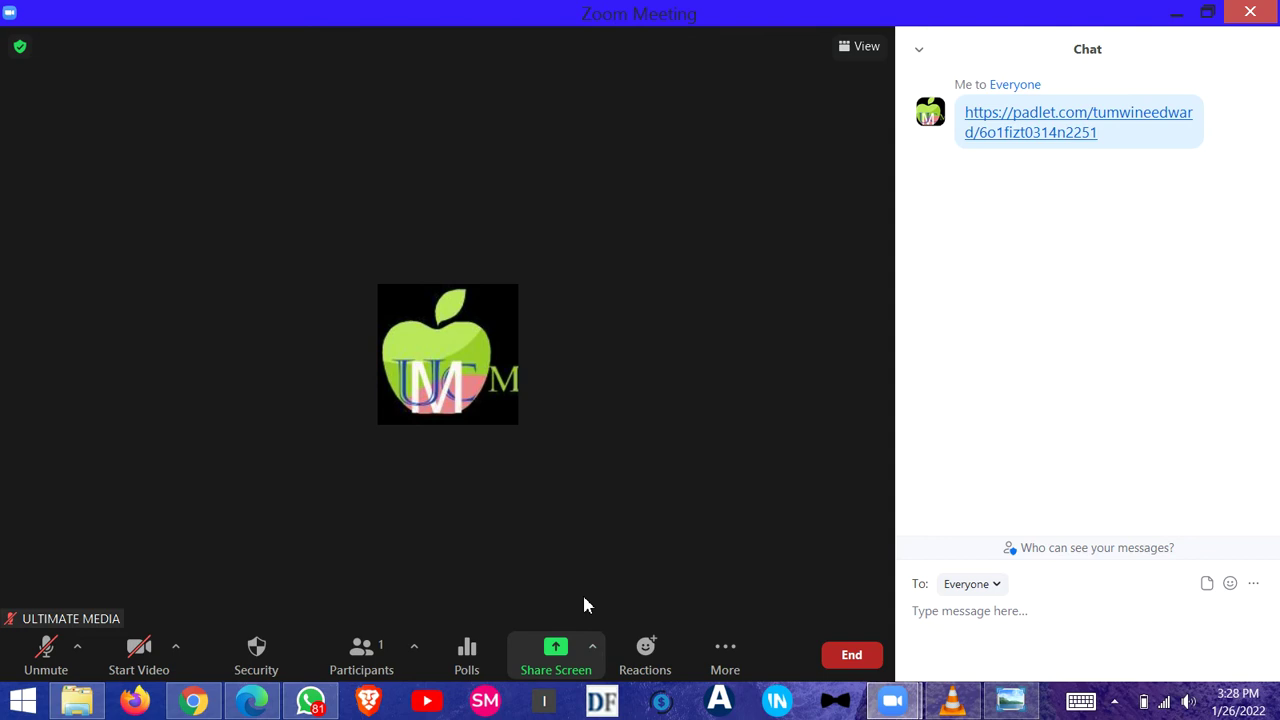
pyautogui.click(1037, 120)
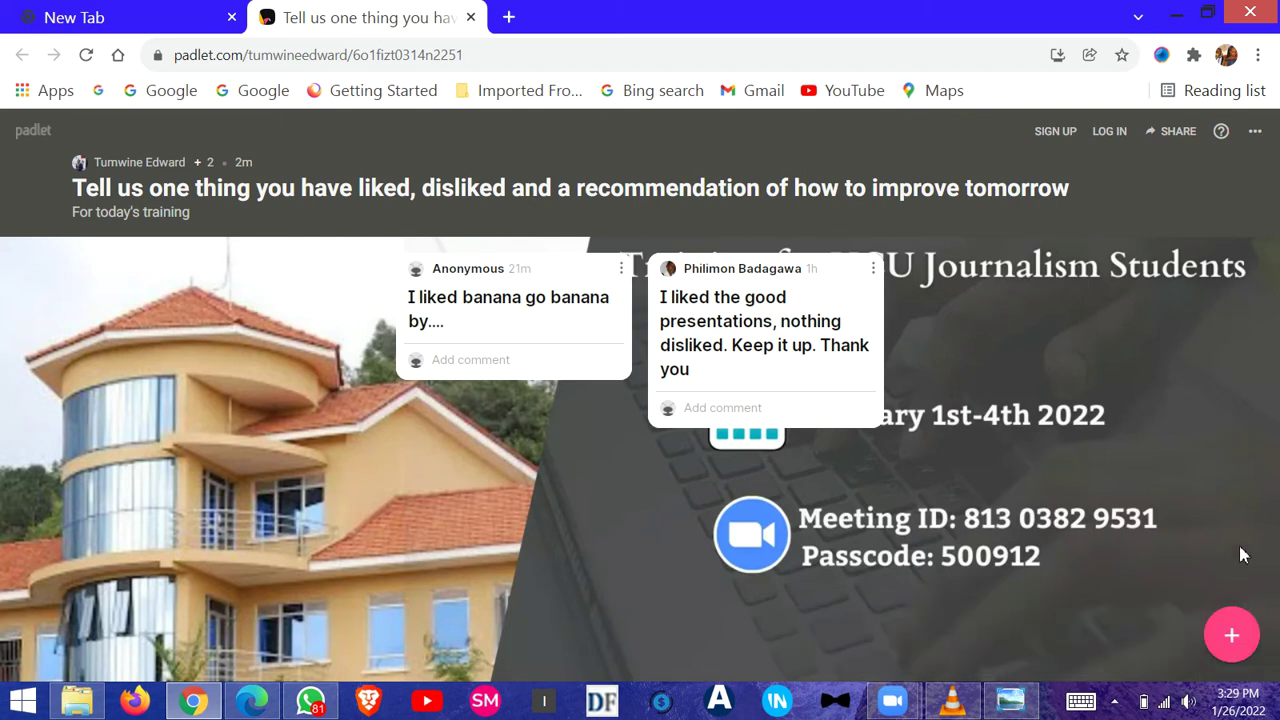
# Publish a new post with subject 'I Liked' and body 'The session on Immersive Story Telling'
pyautogui.click(1233, 636)
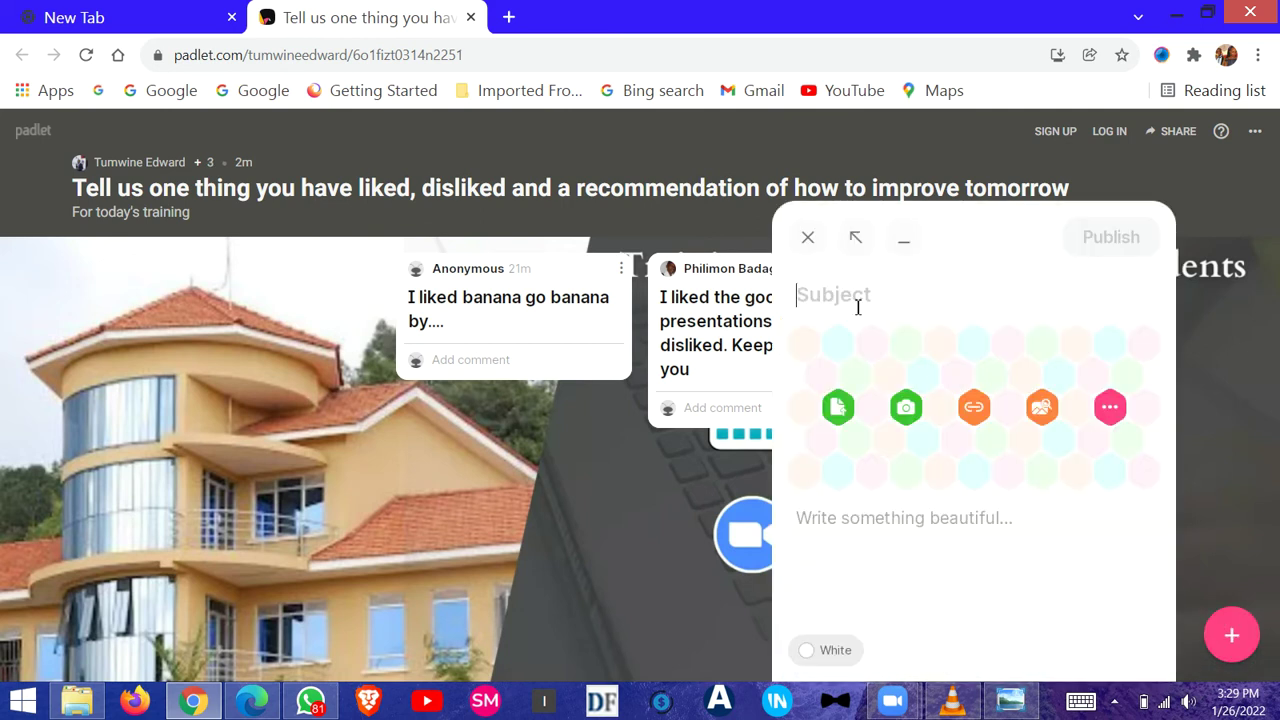
pyautogui.write('I L')
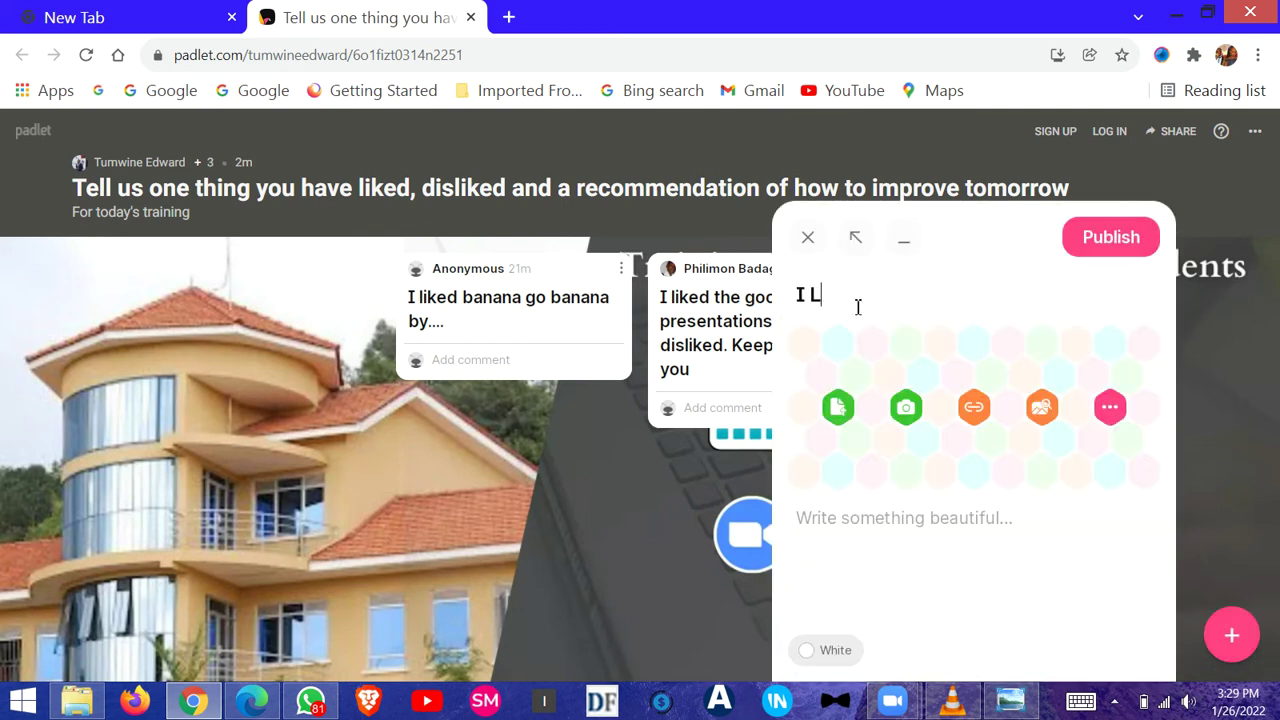
pyautogui.write('iked')
pyautogui.click(846, 517)
pyautogui.write('The ')
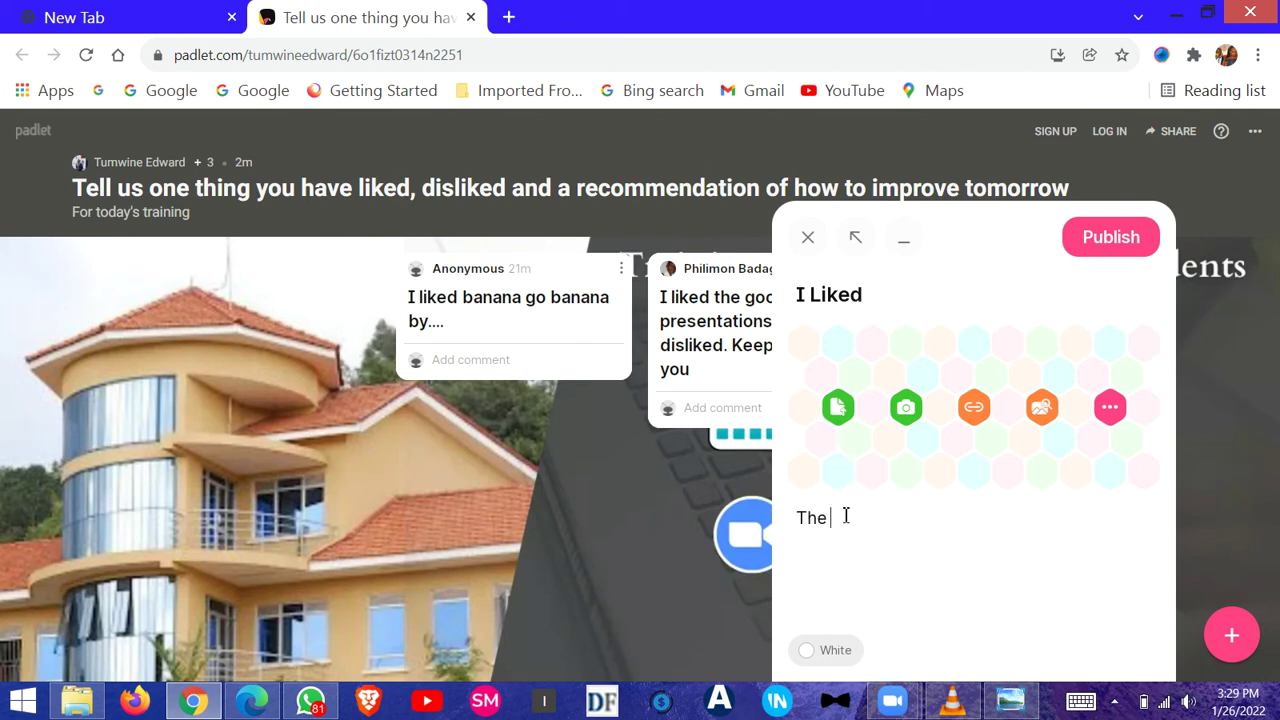
pyautogui.write('session on Immers')
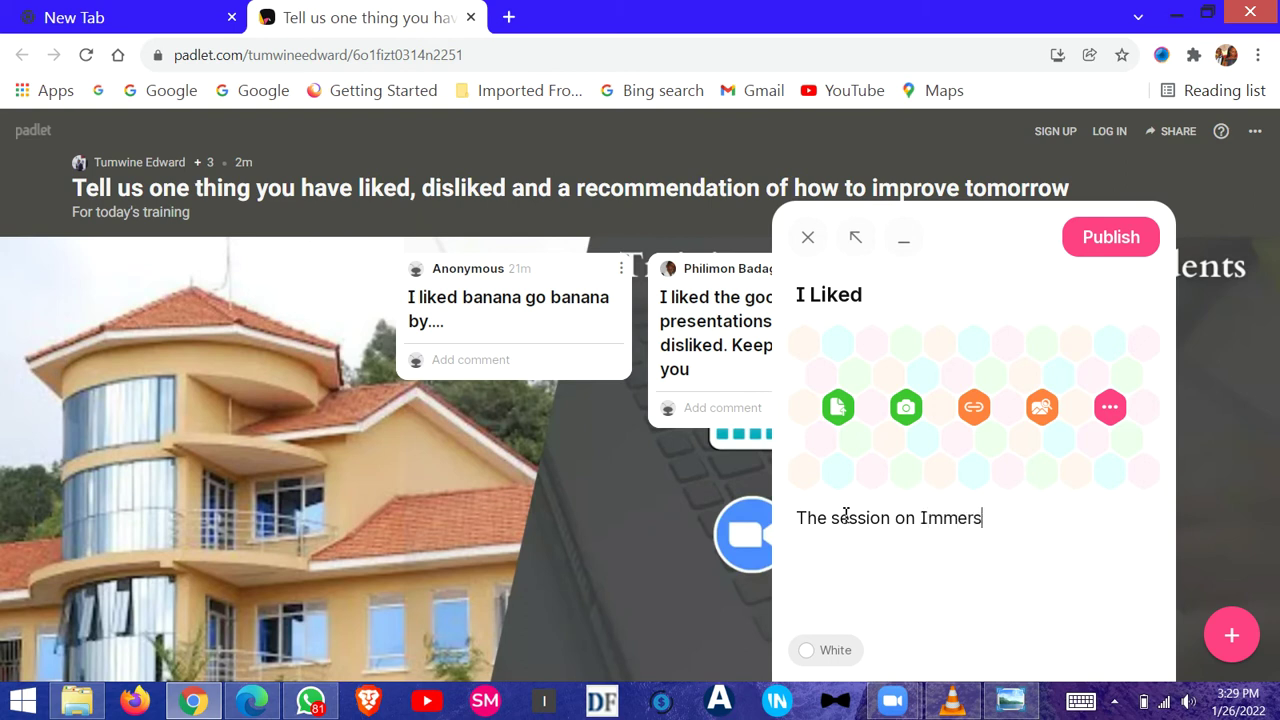
pyautogui.write('ive Story Telling')
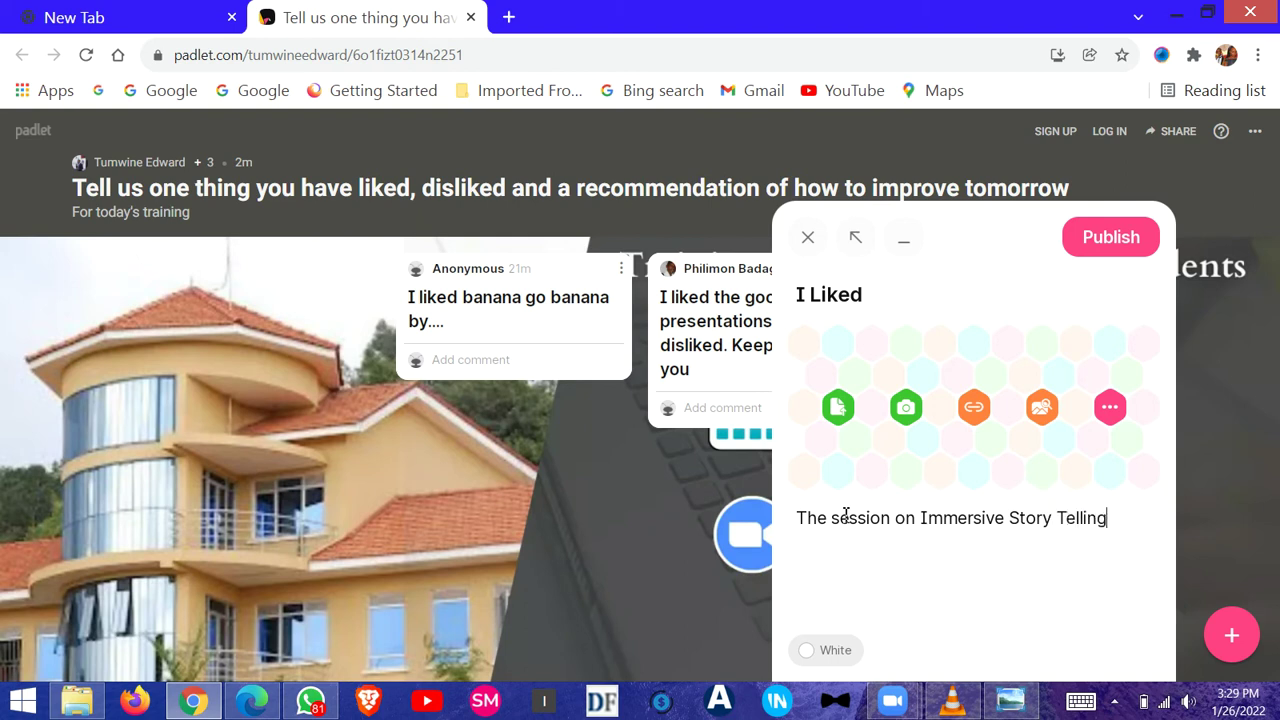
pyautogui.click(1117, 250)
# Start a new post and attach a captured webcam photo to it
pyautogui.click(1234, 638)
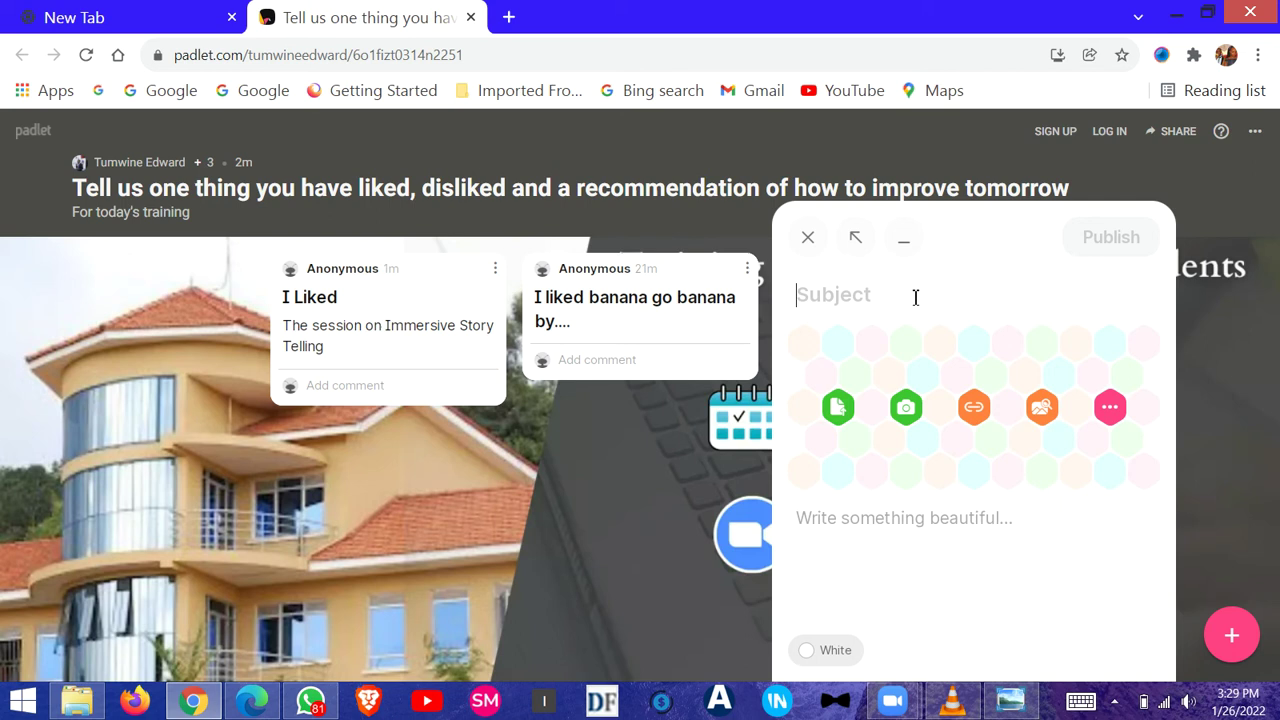
pyautogui.click(906, 410)
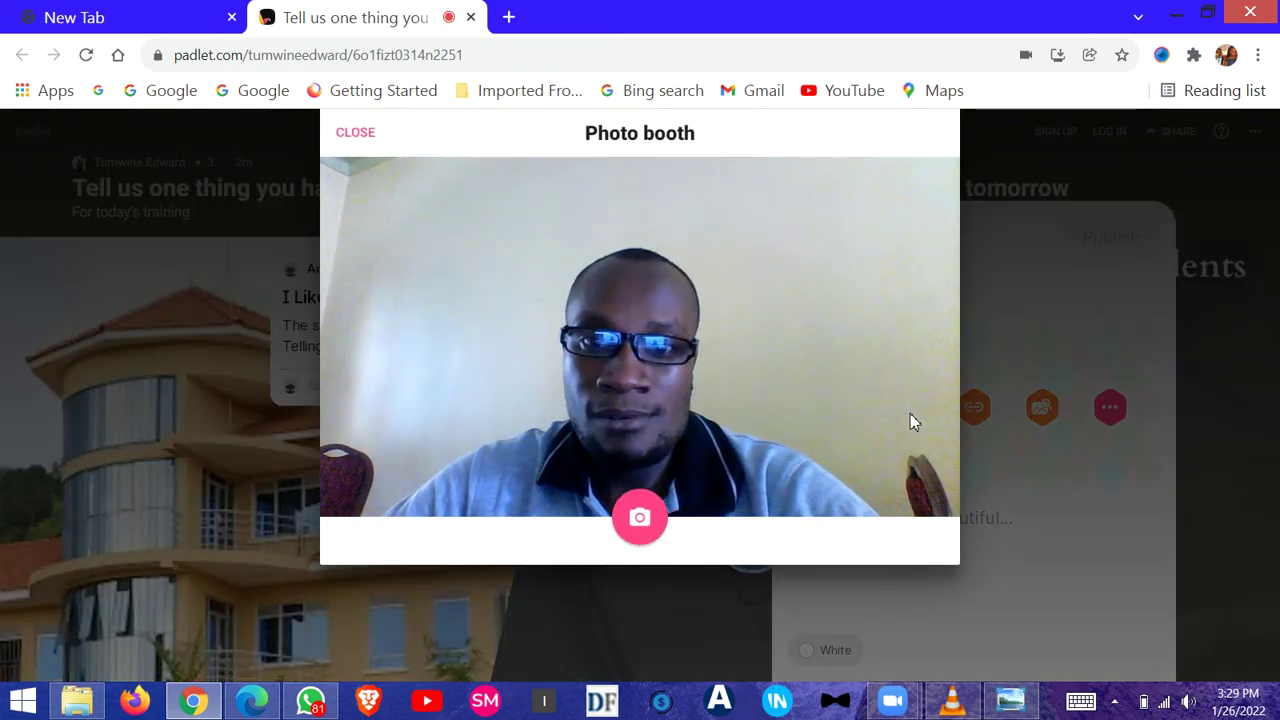
pyautogui.click(641, 517)
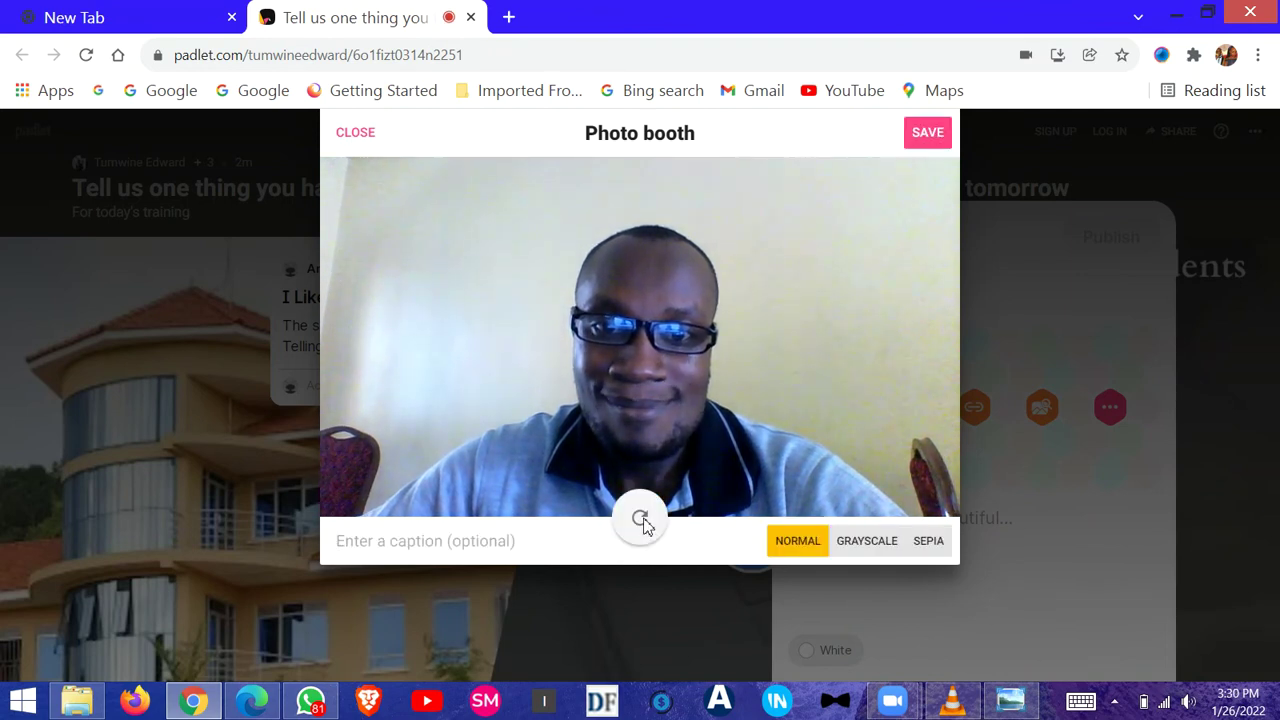
pyautogui.click(920, 134)
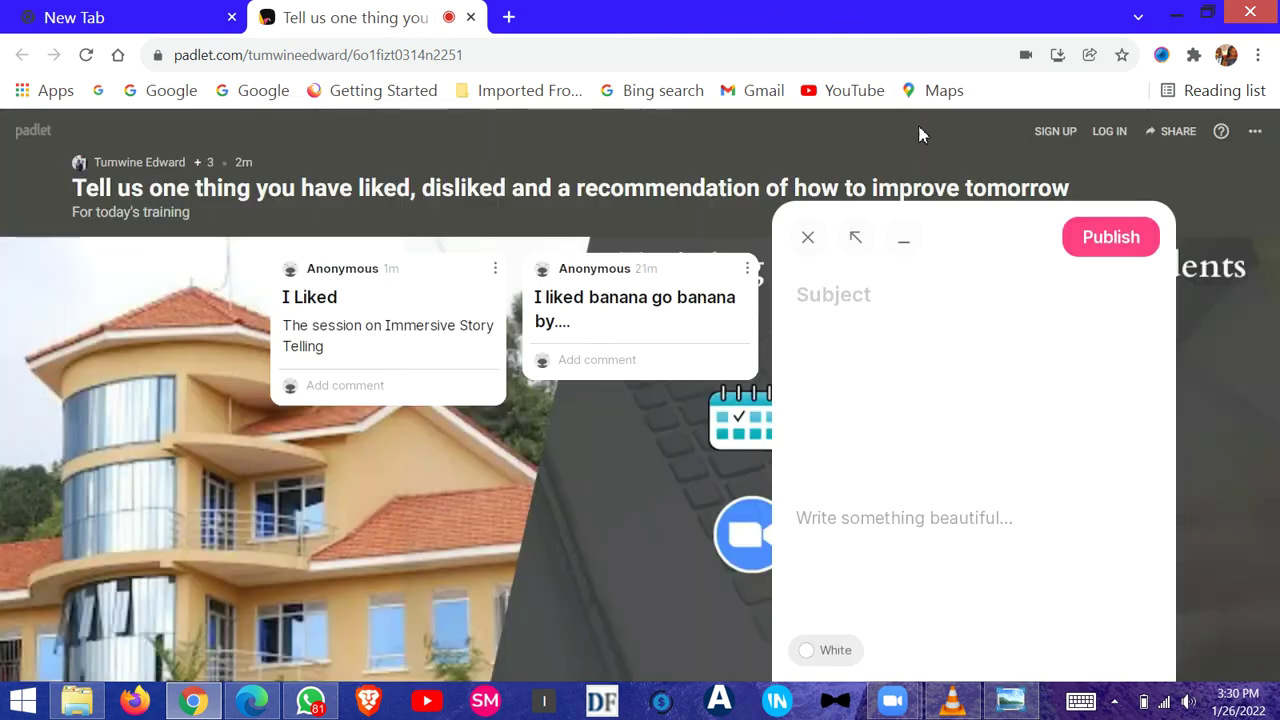
# Title the post 'I Recommend', add body 'In the Next Session to have our videos on', and publish
pyautogui.click(840, 300)
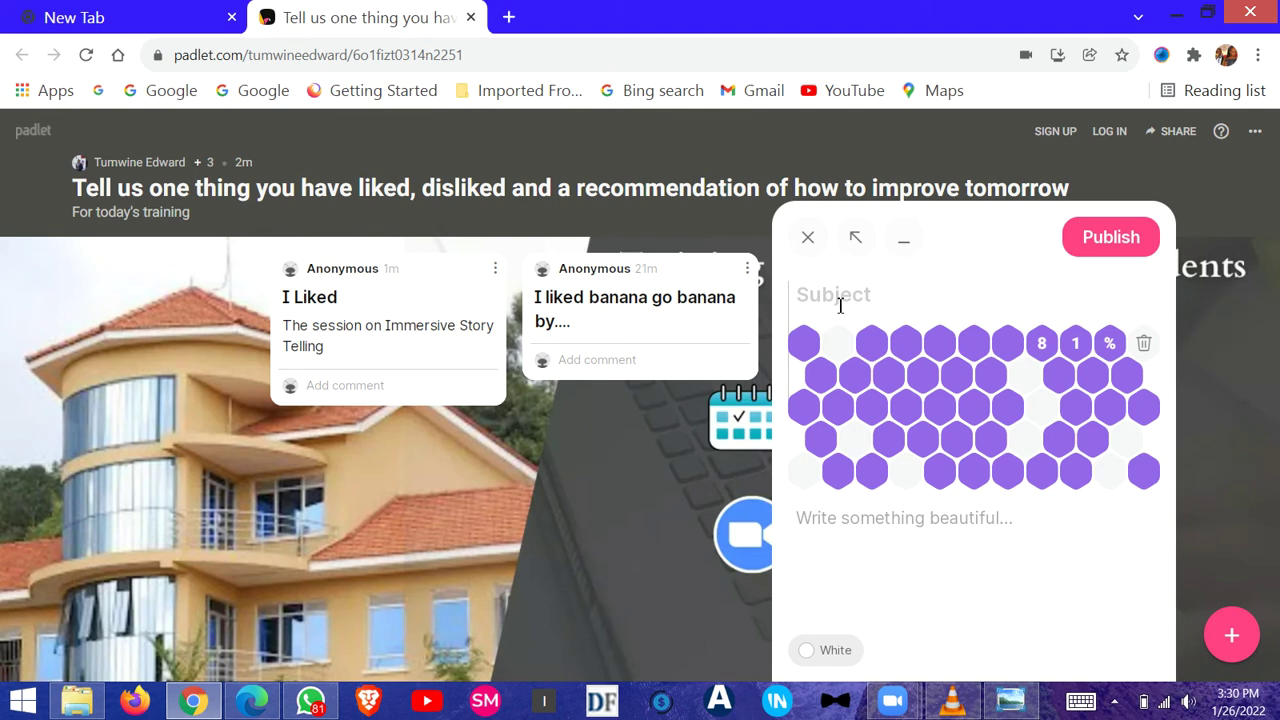
pyautogui.write('I r')
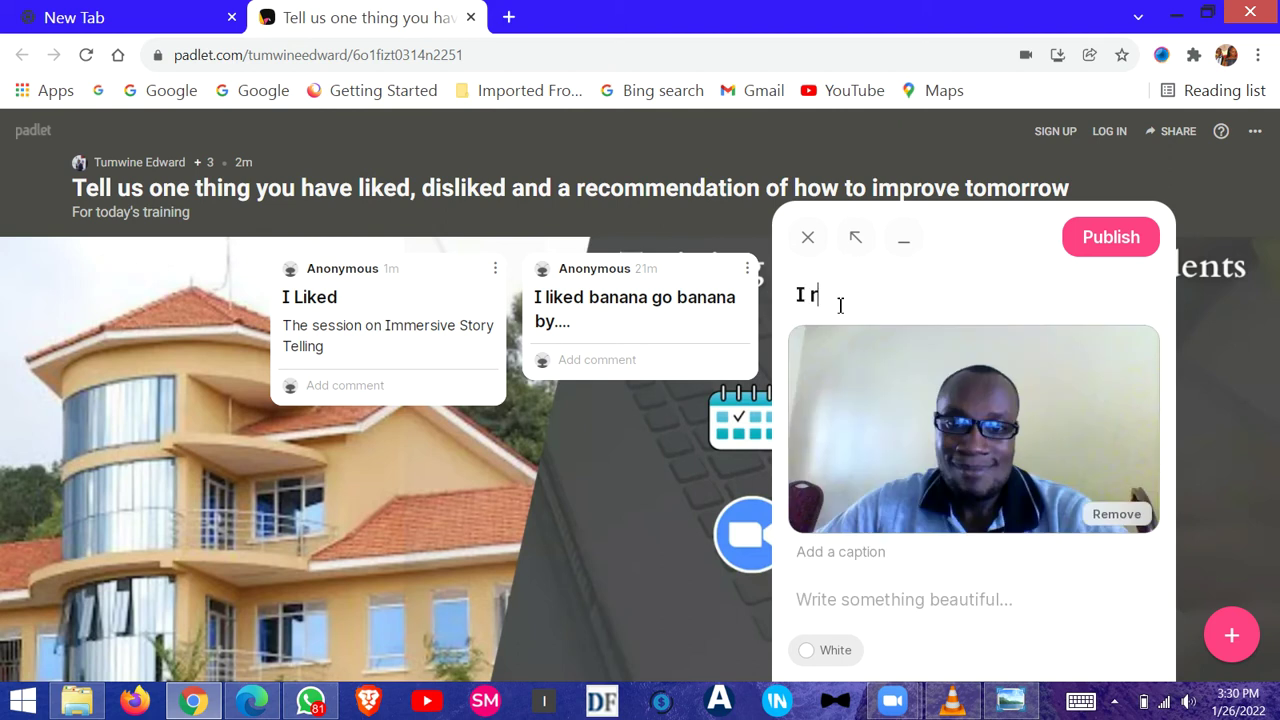
pyautogui.press('BackSpace')
pyautogui.write('Recommend')
pyautogui.click(865, 604)
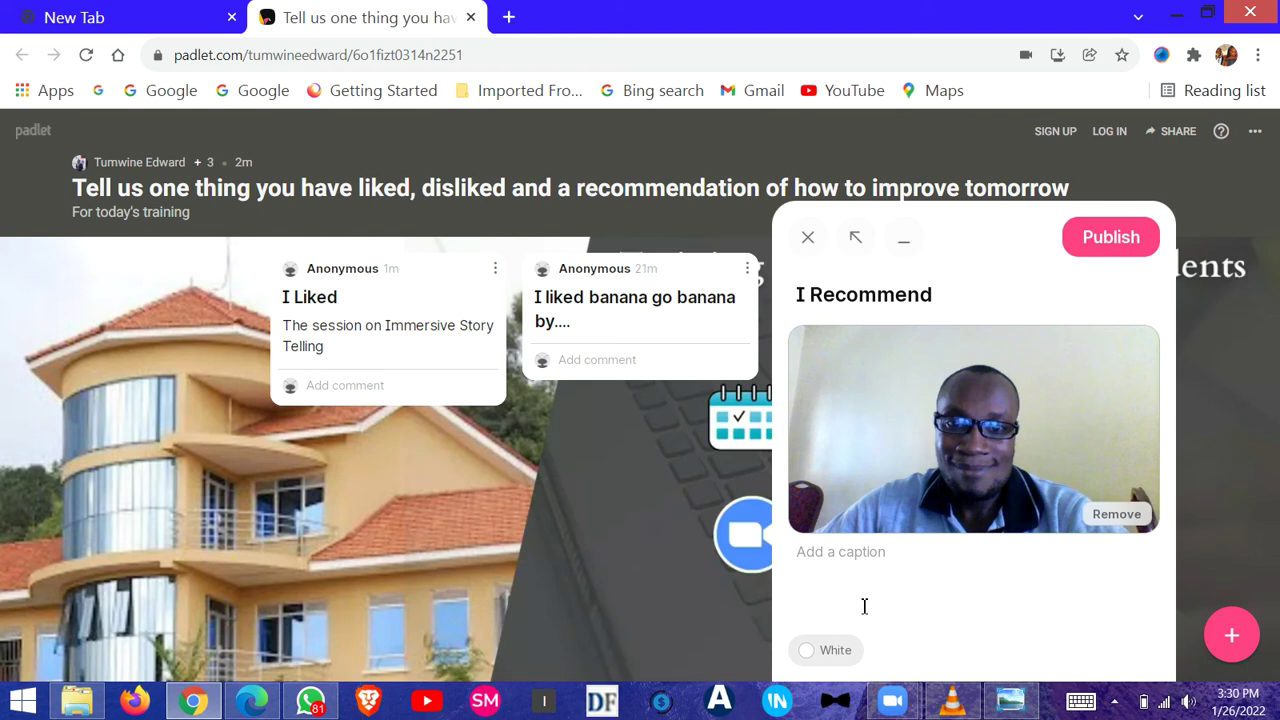
pyautogui.write('In the Next Session to')
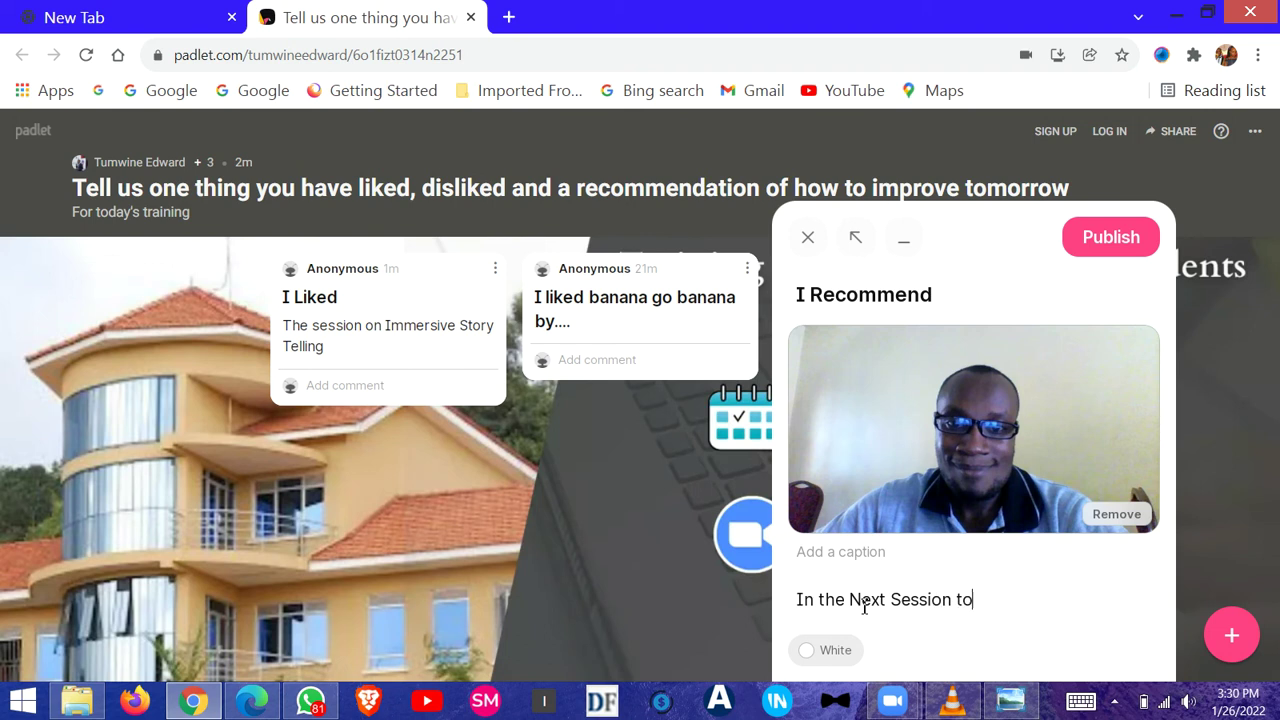
pyautogui.write(' have our videos on')
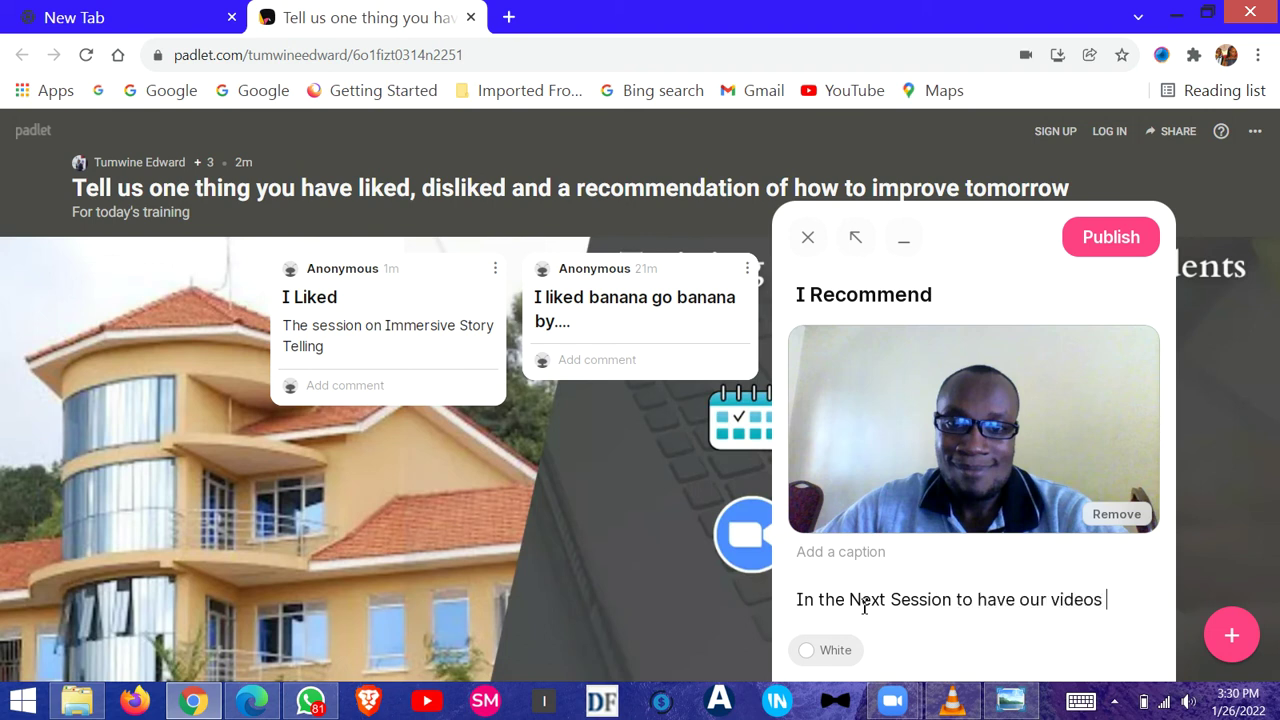
pyautogui.click(1104, 244)
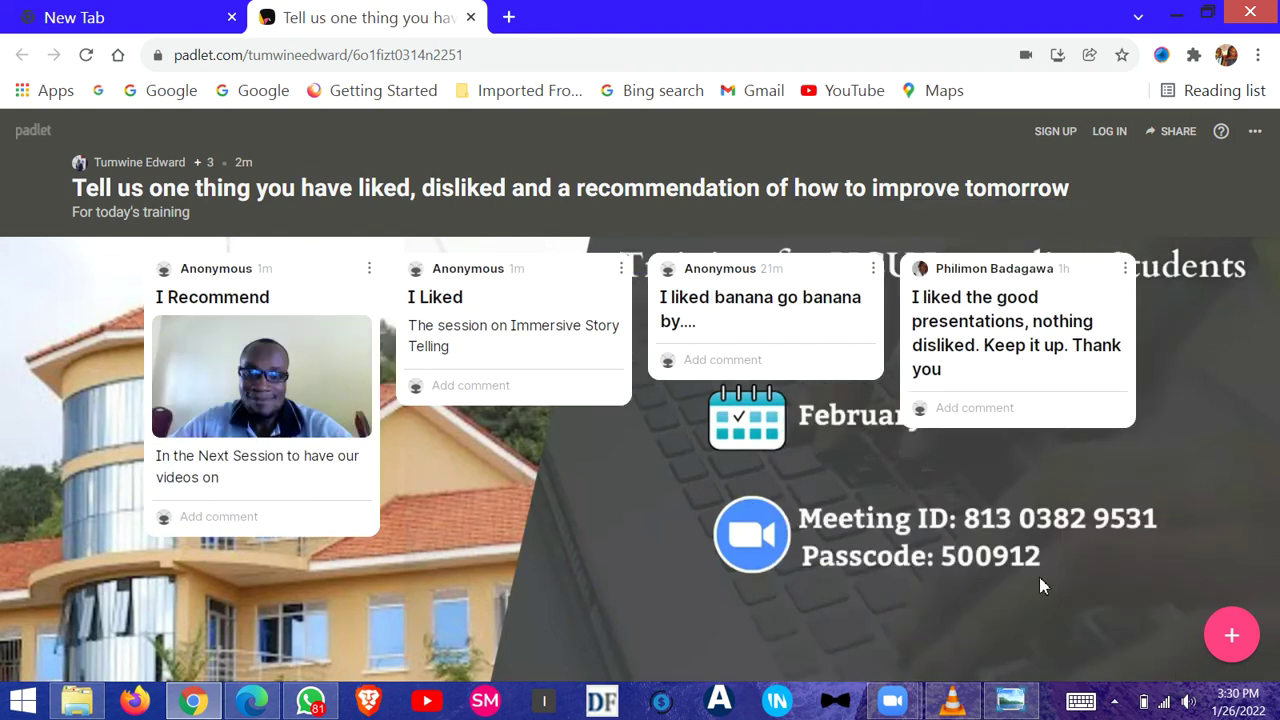
# Start a new post and drag the 'Approved Publishers' PDF from the Desktop onto it
pyautogui.click(1230, 644)
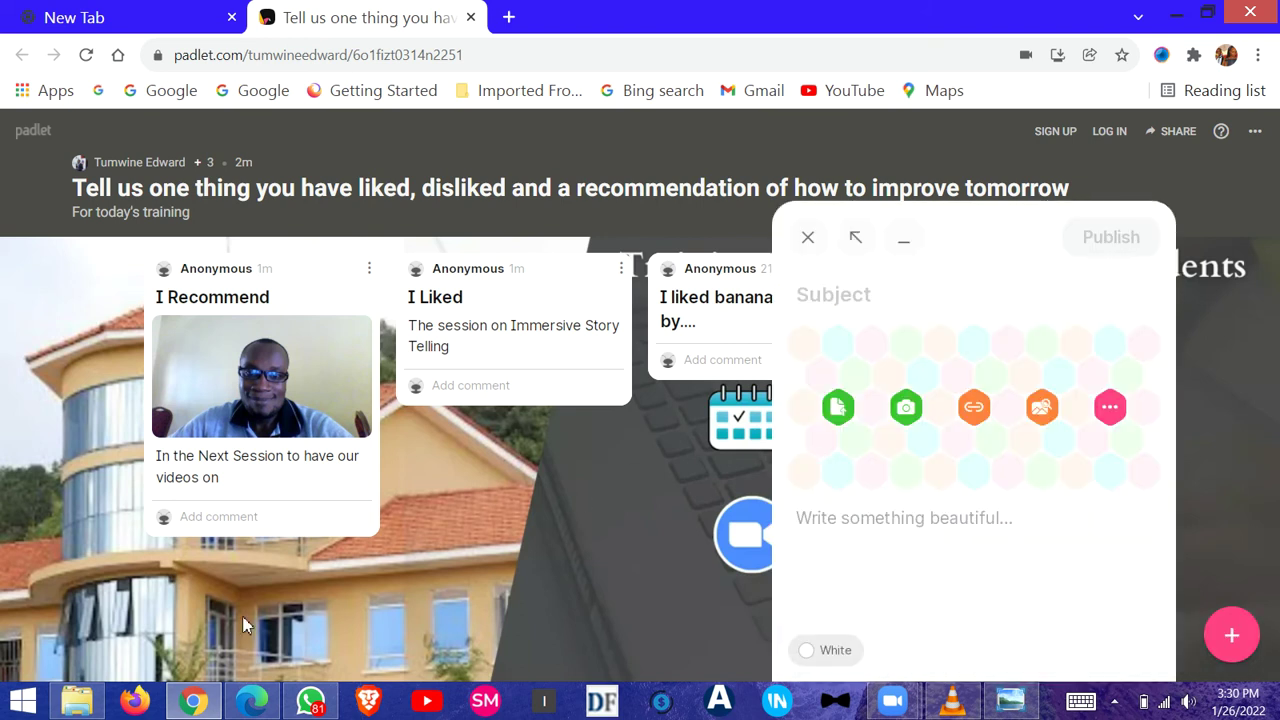
pyautogui.click(76, 705)
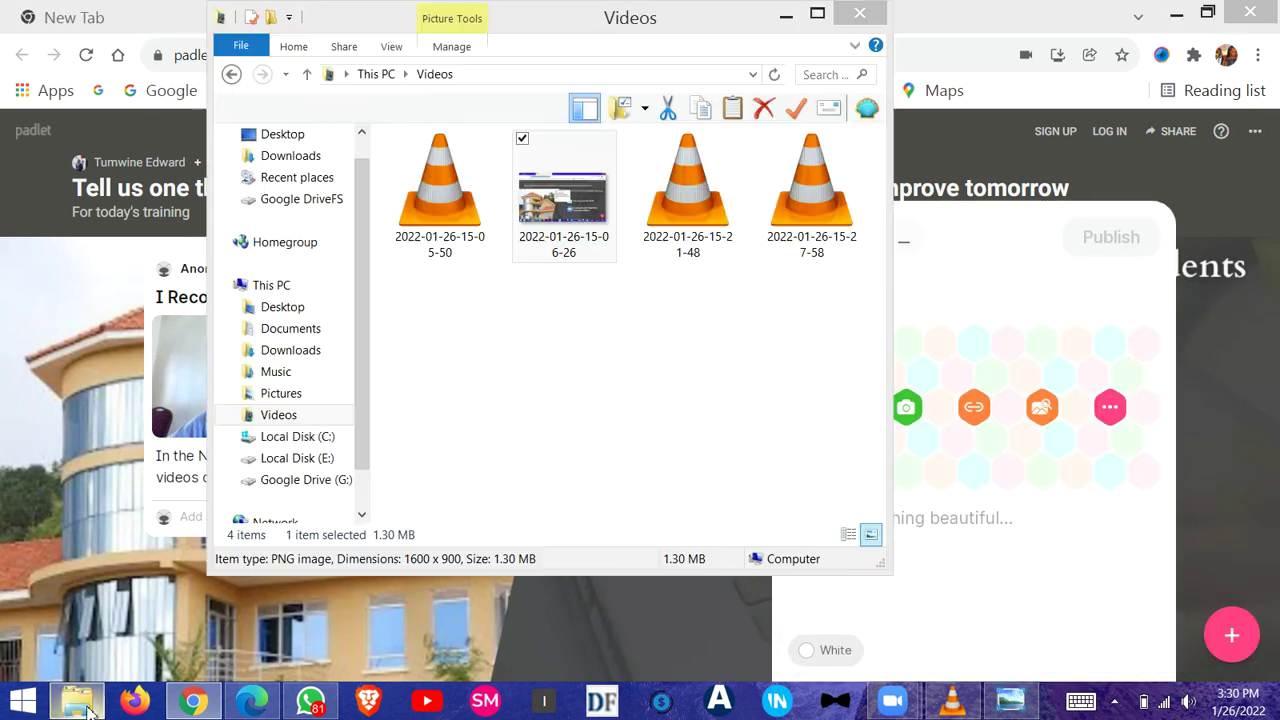
pyautogui.click(290, 312)
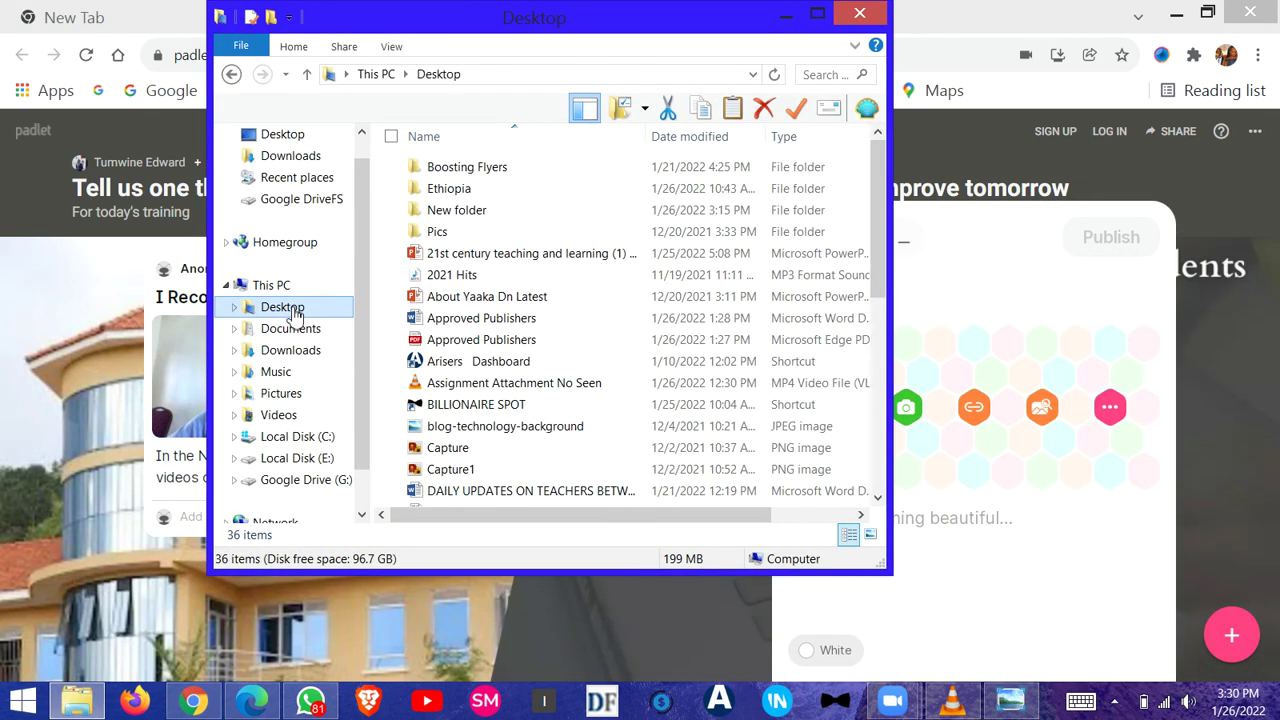
pyautogui.click(425, 341)
pyautogui.moveTo(427, 344); pyautogui.dragTo(1025, 462)
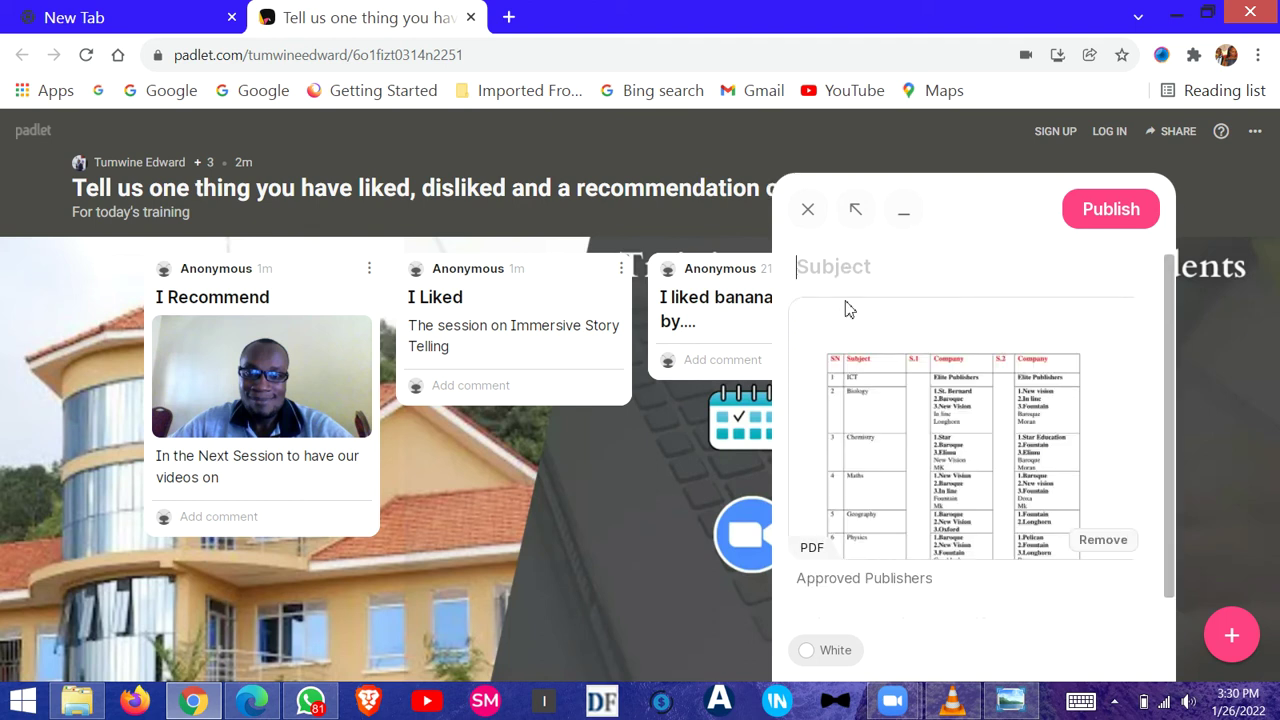
# Set the post subject to 'Q&A' and replace the PDF caption with 'Kindly respond to these querries'
pyautogui.write('ANy')
pyautogui.press('BackSpace')
pyautogui.press('BackSpace')
pyautogui.write('ny')
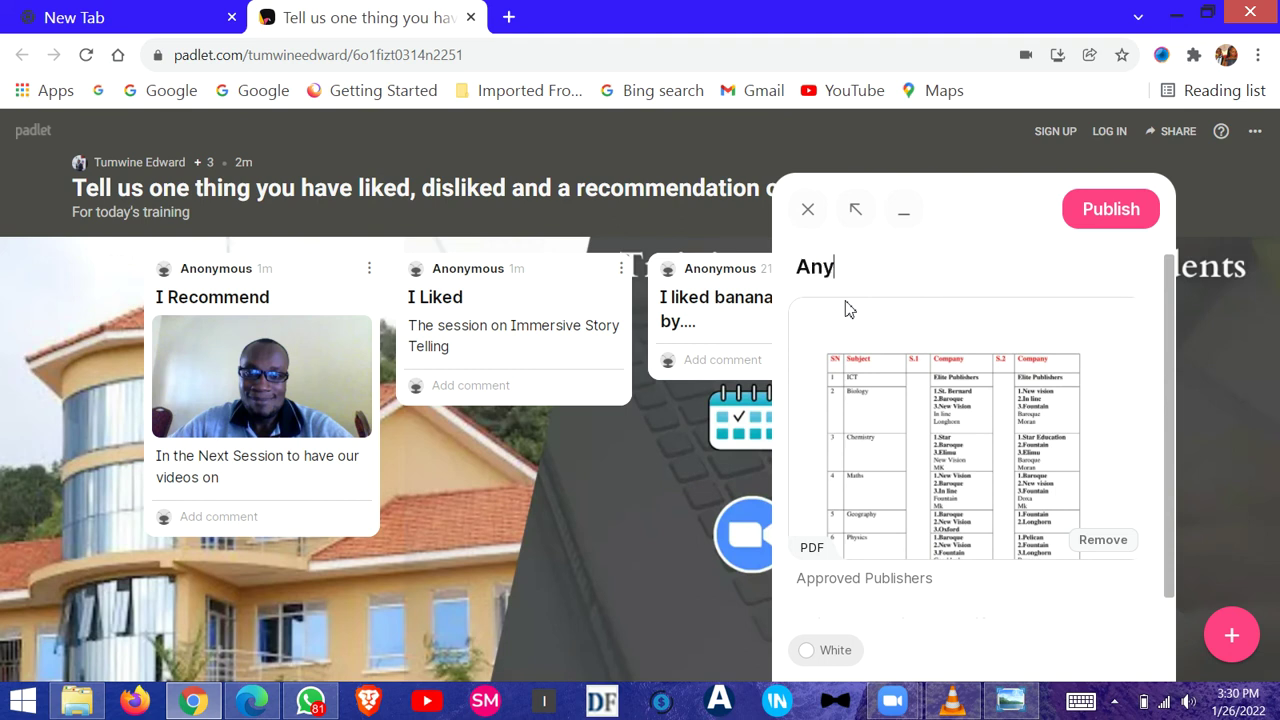
pyautogui.press('BackSpace')
pyautogui.press('BackSpace')
pyautogui.press('BackSpace')
pyautogui.write('Q&A')
pyautogui.tripleClick(851, 586)
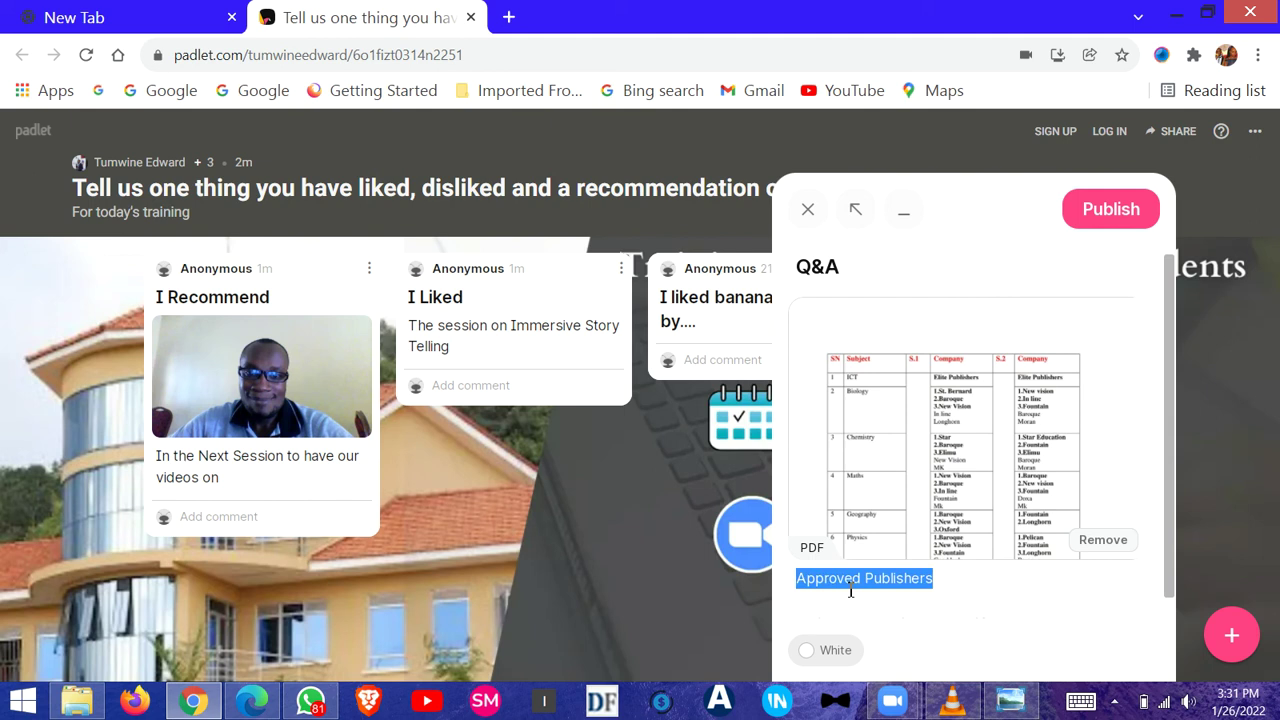
pyautogui.write('Kindly')
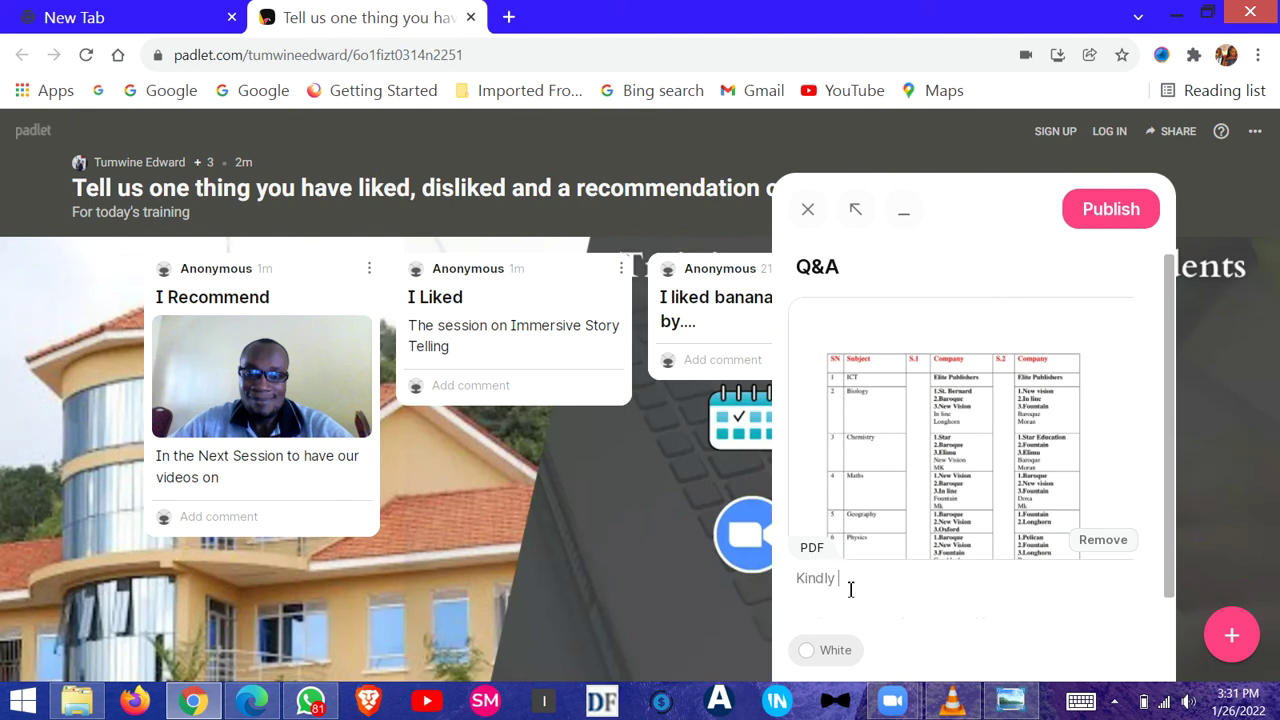
pyautogui.write(' respond to these quer')
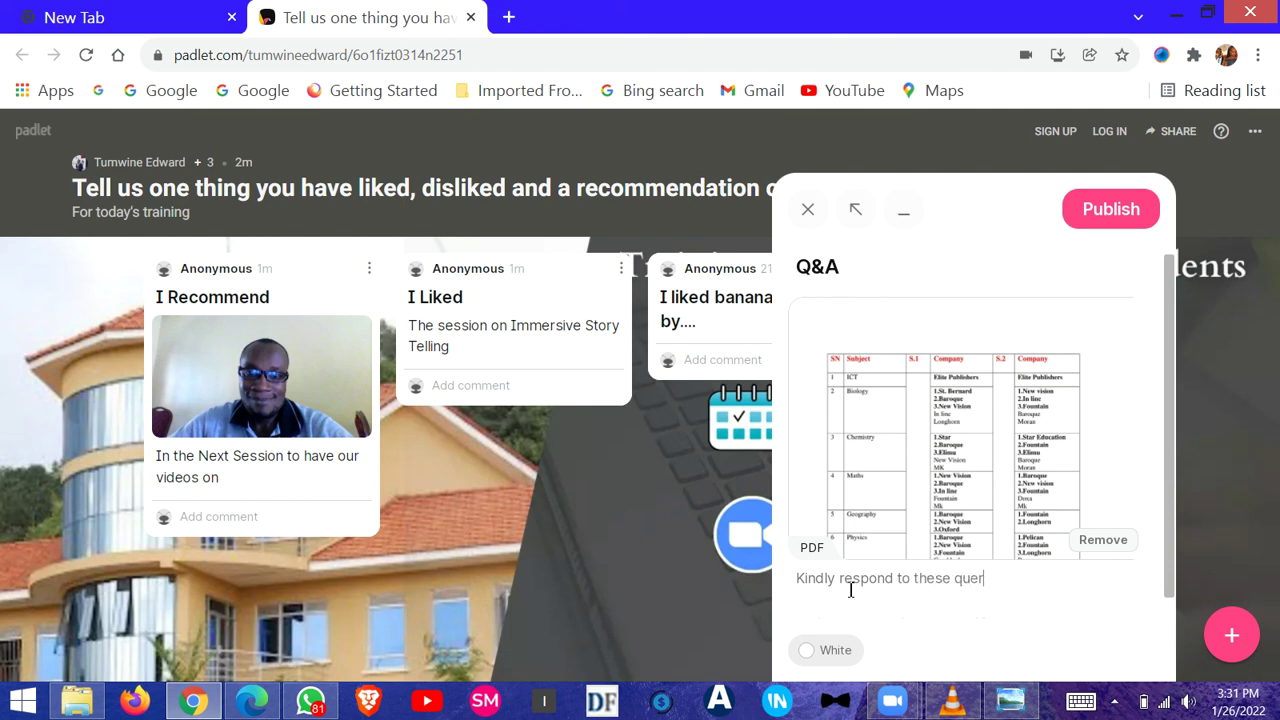
pyautogui.write('ries')
pyautogui.click(1105, 218)
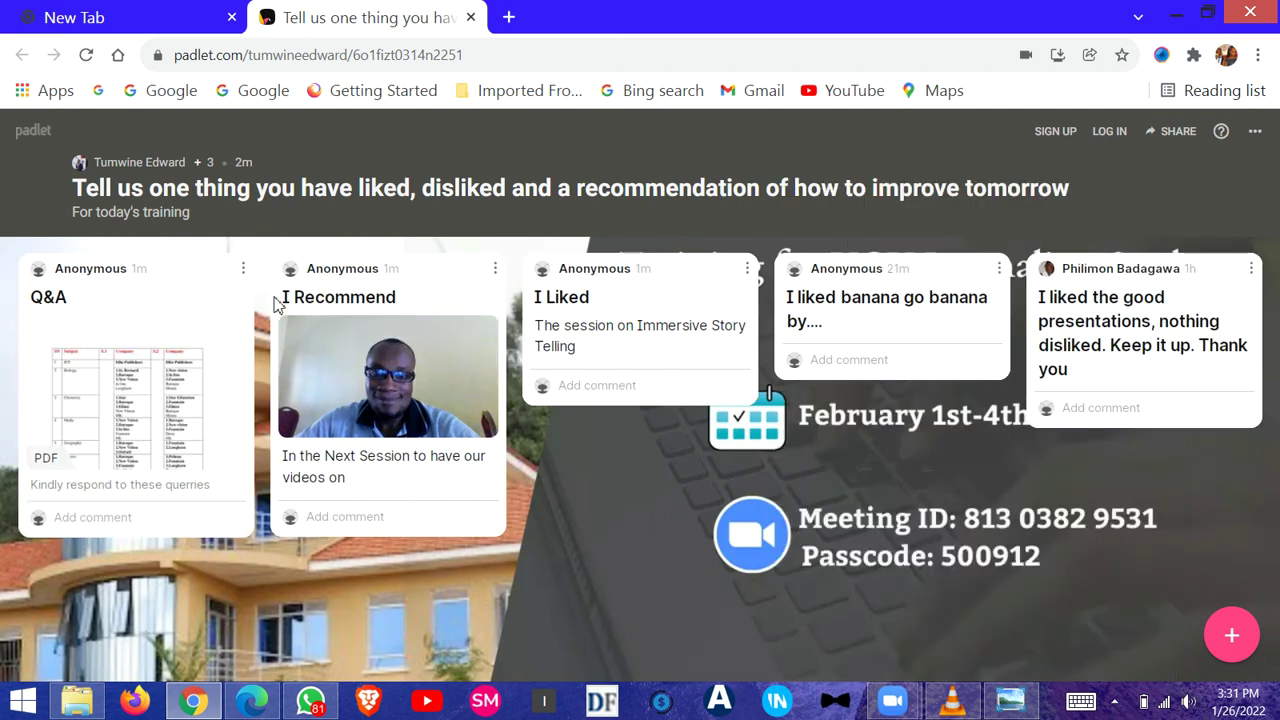